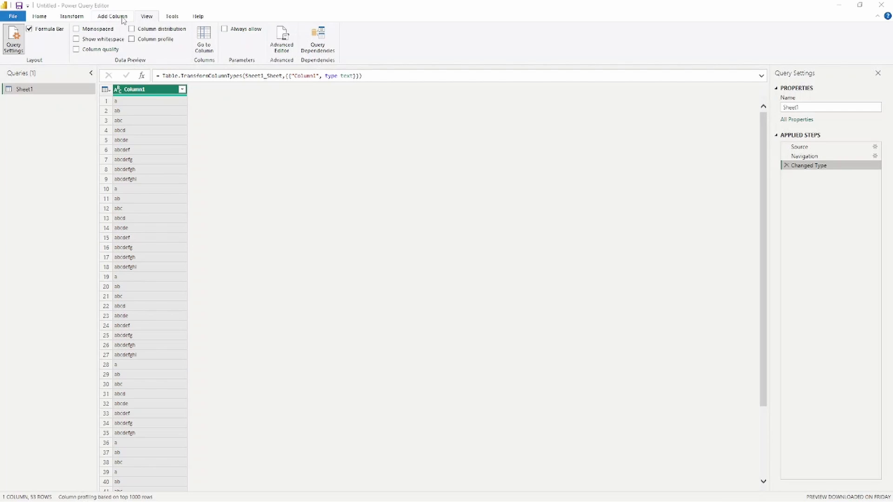
Add a new column that extracts the text length of each value in Column1.
{"action": "left_click", "coordinate": [123, 19]}
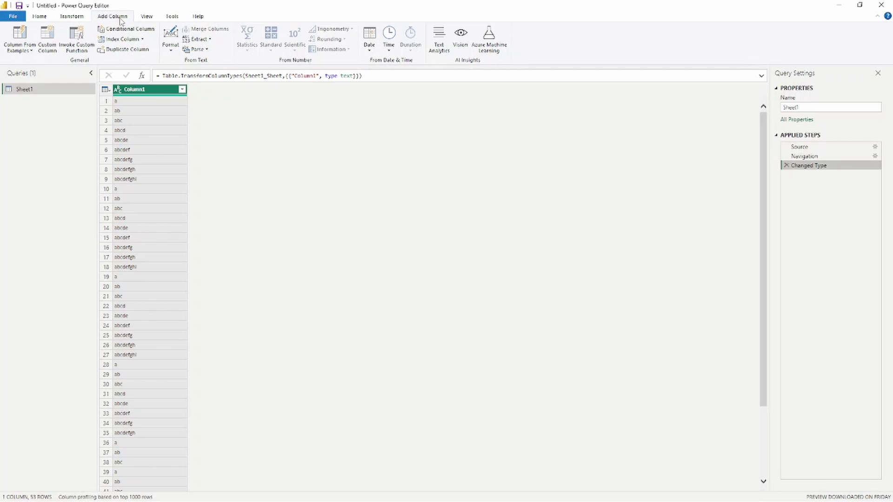
{"action": "left_click_drag", "start_coordinate": [92, 10], "coordinate": [232, 55]}
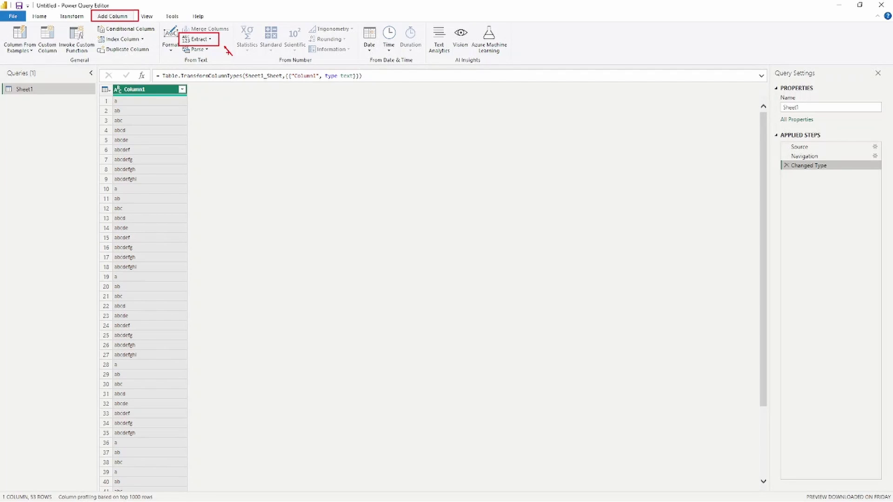
{"action": "key", "text": "Escape"}
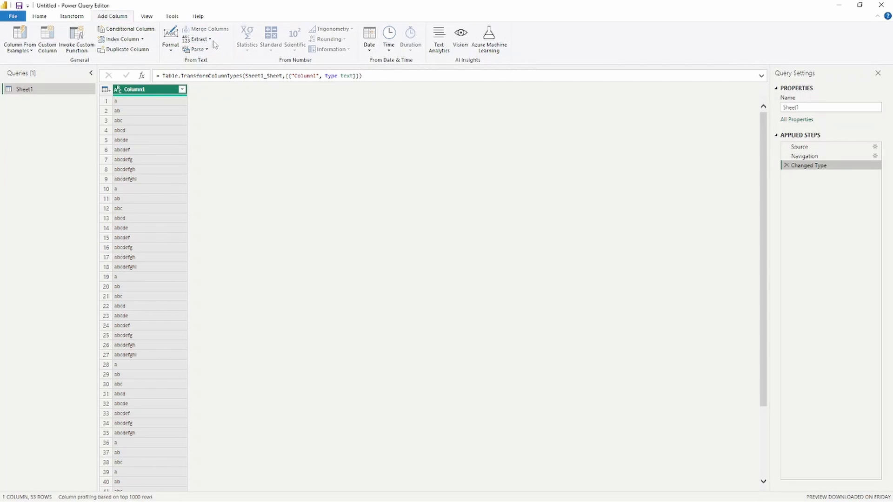
{"action": "left_click", "coordinate": [213, 41]}
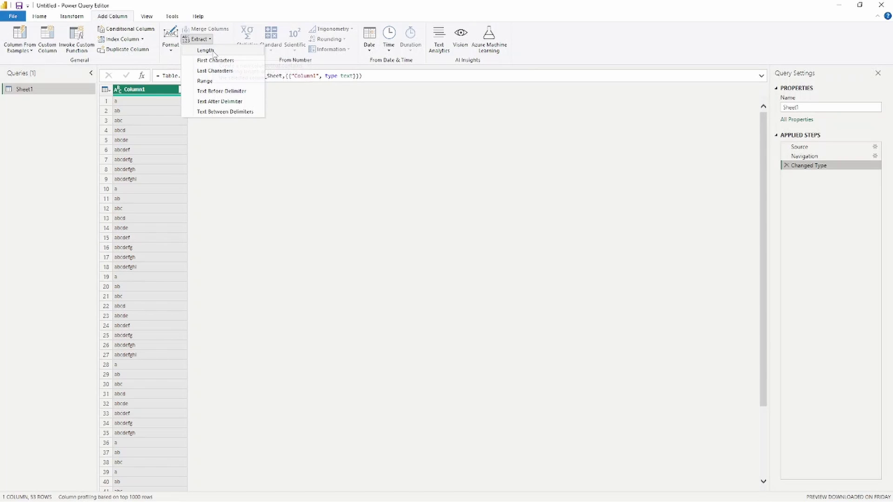
{"action": "left_click", "coordinate": [214, 51]}
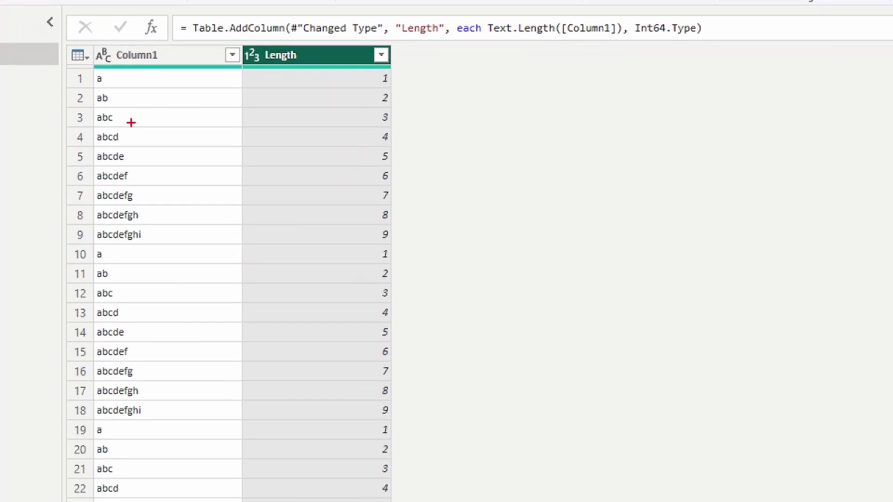
{"action": "mouse_move", "coordinate": [88, 72]}
{"action": "left_mouse_down"}
{"action": "mouse_move", "coordinate": [313, 113]}
{"action": "mouse_move", "coordinate": [412, 93]}
{"action": "mouse_move", "coordinate": [396, 86]}
{"action": "left_mouse_up"}
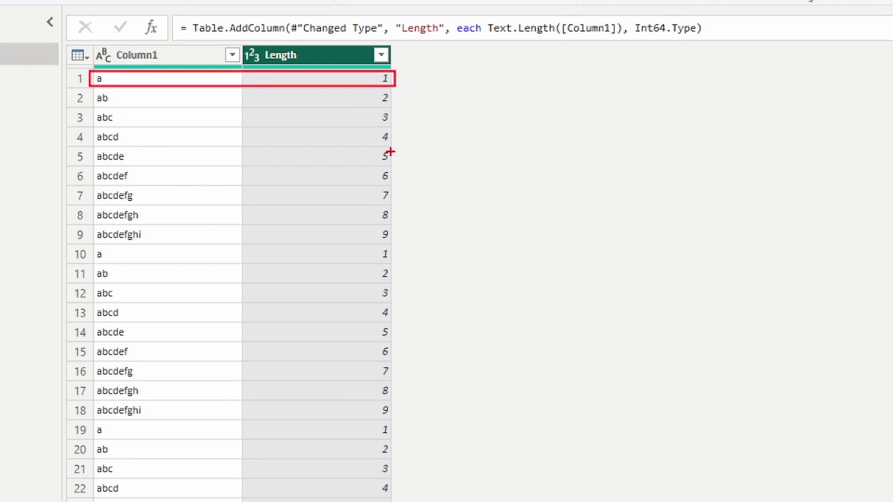
{"action": "mouse_move", "coordinate": [91, 244]}
{"action": "left_mouse_down"}
{"action": "mouse_move", "coordinate": [220, 275]}
{"action": "mouse_move", "coordinate": [427, 267]}
{"action": "mouse_move", "coordinate": [394, 265]}
{"action": "left_mouse_up"}
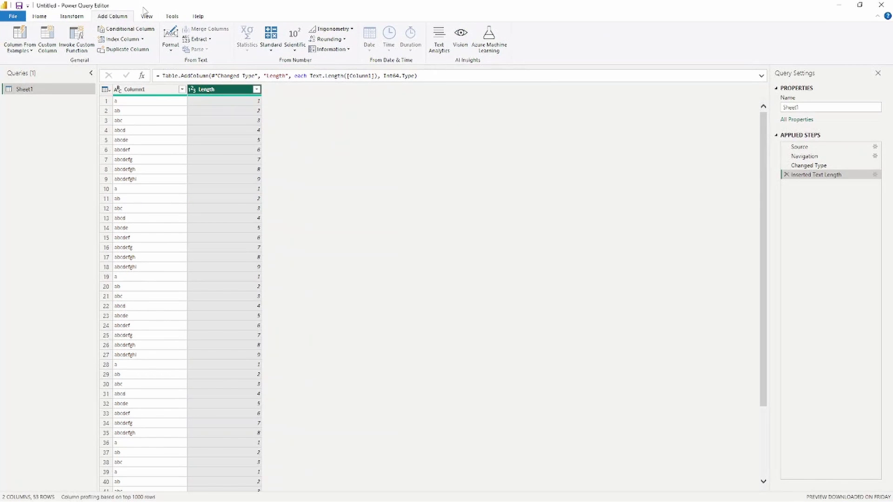
Show the column distribution preview, inspect Column1's distinct and unique counts, and hide the preview again.
{"action": "left_click", "coordinate": [149, 17]}
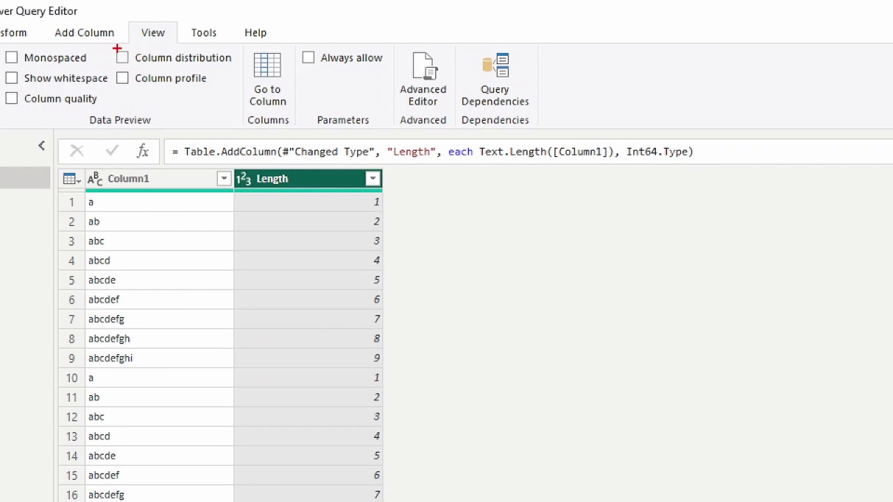
{"action": "left_click_drag", "start_coordinate": [104, 43], "coordinate": [240, 66]}
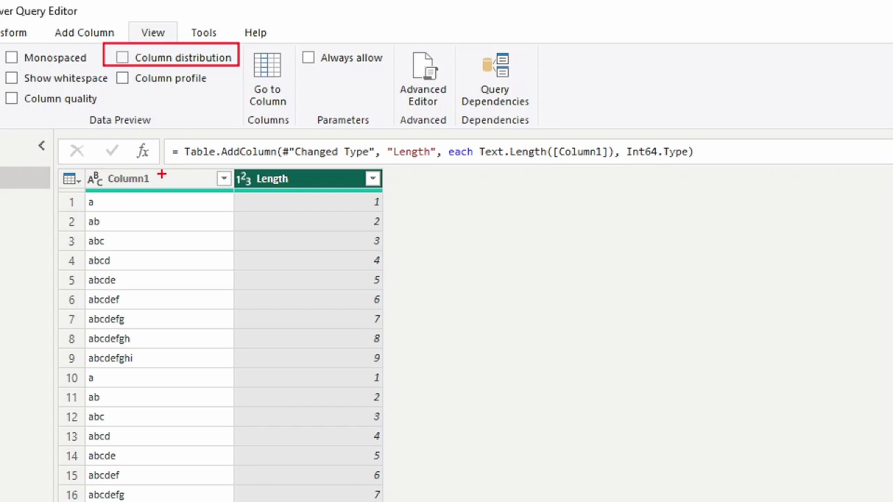
{"action": "left_click_drag", "start_coordinate": [161, 173], "coordinate": [200, 77]}
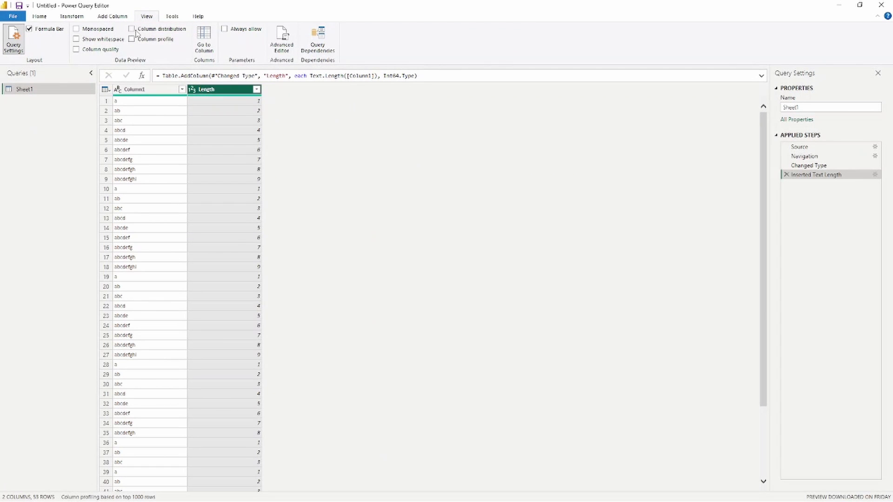
{"action": "left_click", "coordinate": [133, 29]}
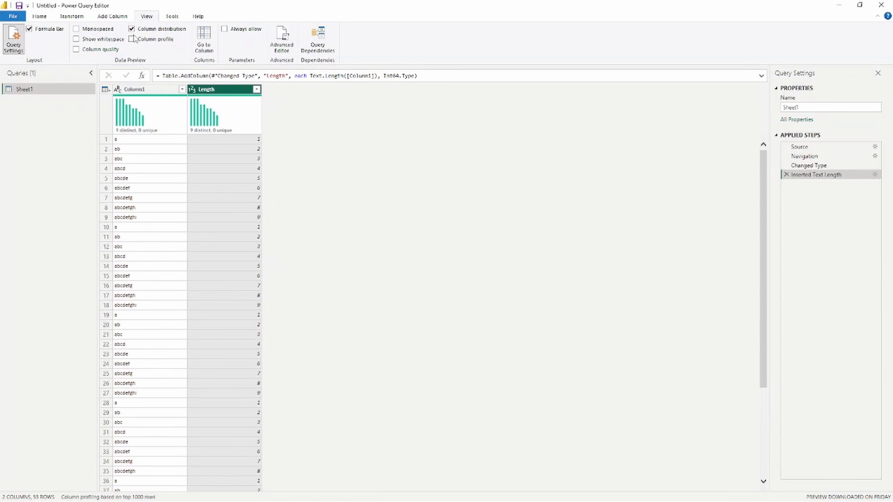
{"action": "mouse_move", "coordinate": [135, 123]}
{"action": "mouse_move", "coordinate": [126, 116]}
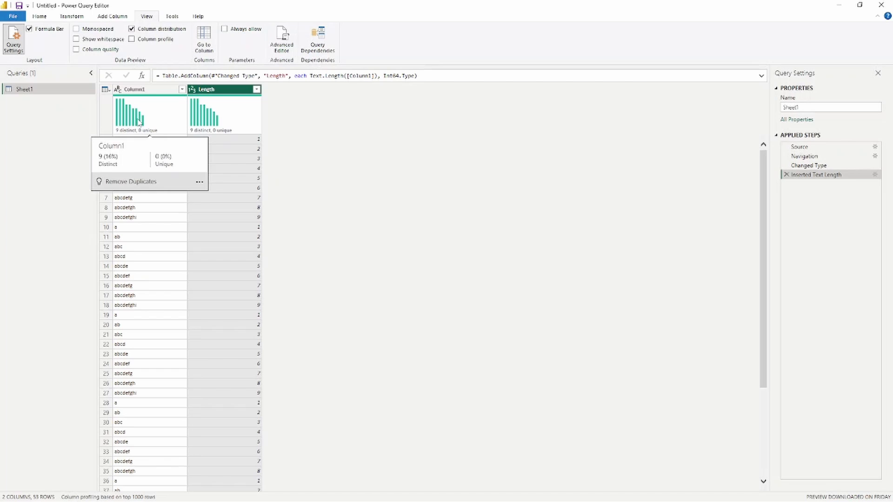
{"action": "left_click", "coordinate": [132, 29]}
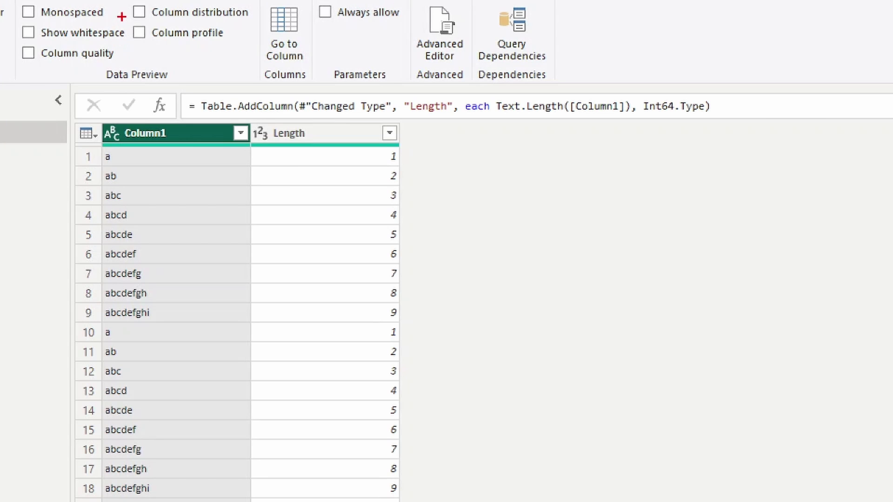
Turn on the column profile with Column1 selected.
{"action": "mouse_move", "coordinate": [146, 126]}
{"action": "left_mouse_down"}
{"action": "mouse_move", "coordinate": [121, 65]}
{"action": "mouse_move", "coordinate": [124, 14]}
{"action": "mouse_move", "coordinate": [129, 65]}
{"action": "left_mouse_up"}
{"action": "left_click_drag", "start_coordinate": [125, 19], "coordinate": [237, 49]}
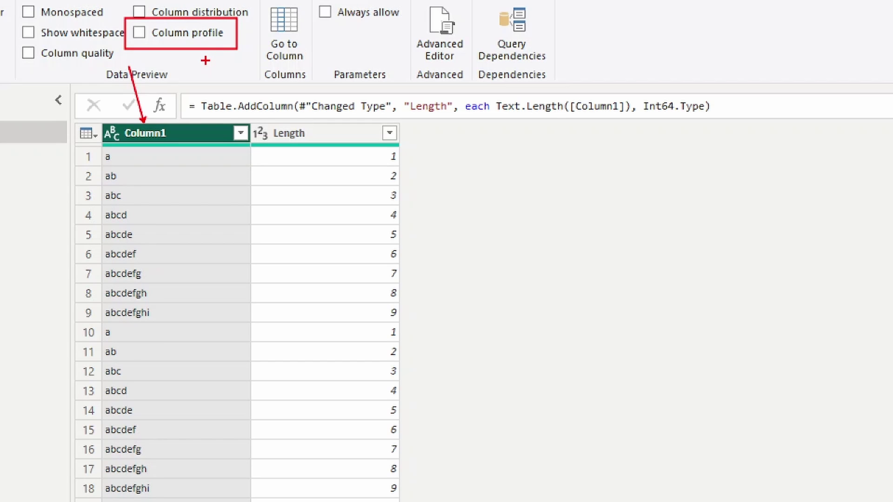
{"action": "key", "text": "Escape"}
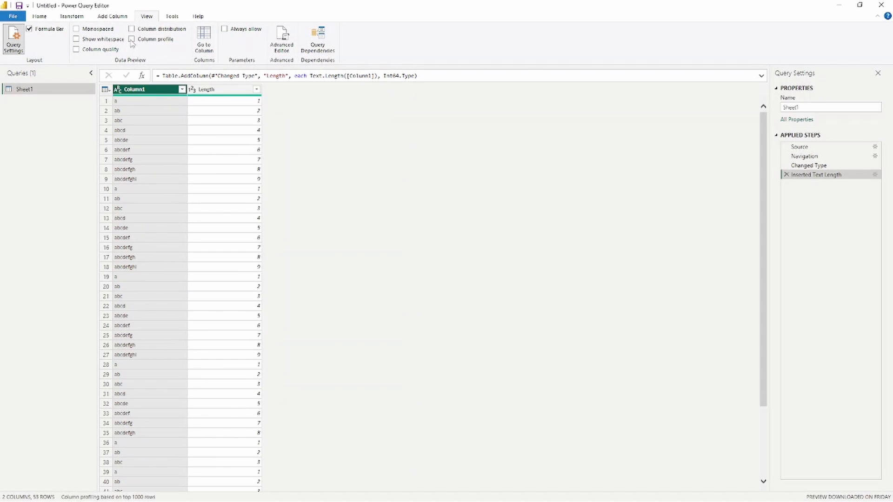
{"action": "left_click", "coordinate": [132, 40]}
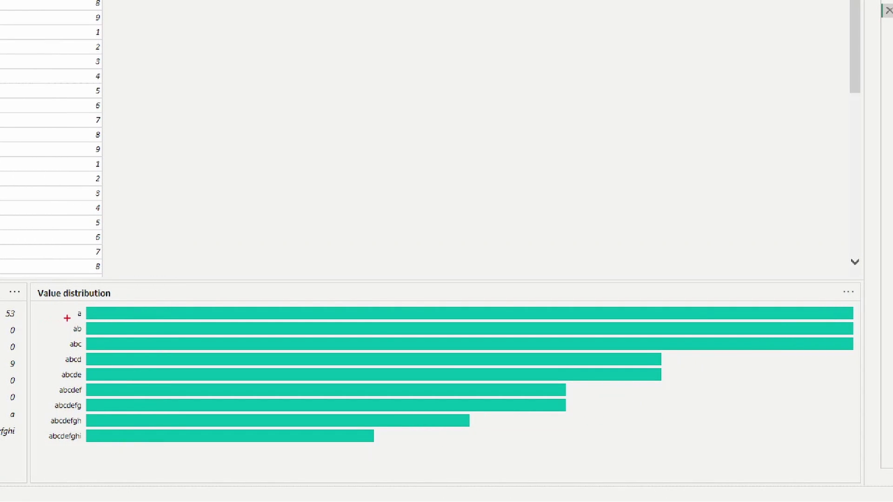
Group Column1's value distribution chart by text length.
{"action": "left_click_drag", "start_coordinate": [75, 313], "coordinate": [44, 314]}
{"action": "mouse_move", "coordinate": [833, 279]}
{"action": "left_mouse_down"}
{"action": "mouse_move", "coordinate": [865, 300]}
{"action": "mouse_move", "coordinate": [778, 293]}
{"action": "left_mouse_up"}
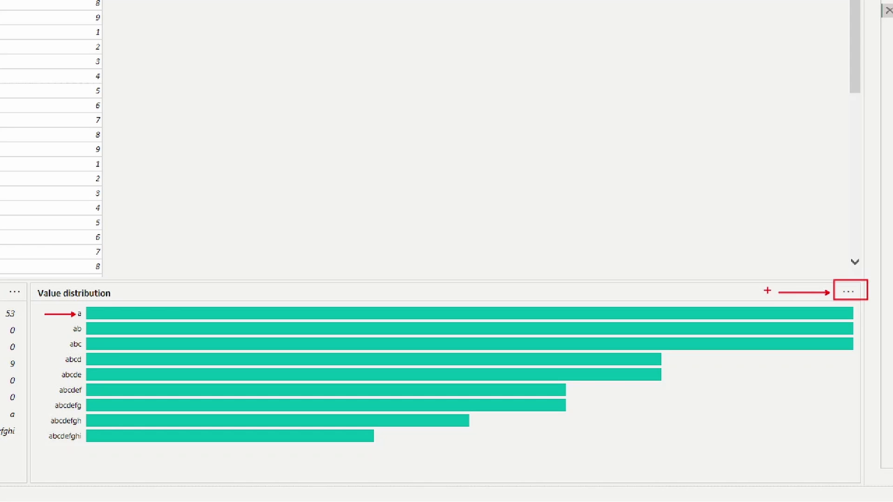
{"action": "key", "text": "Escape"}
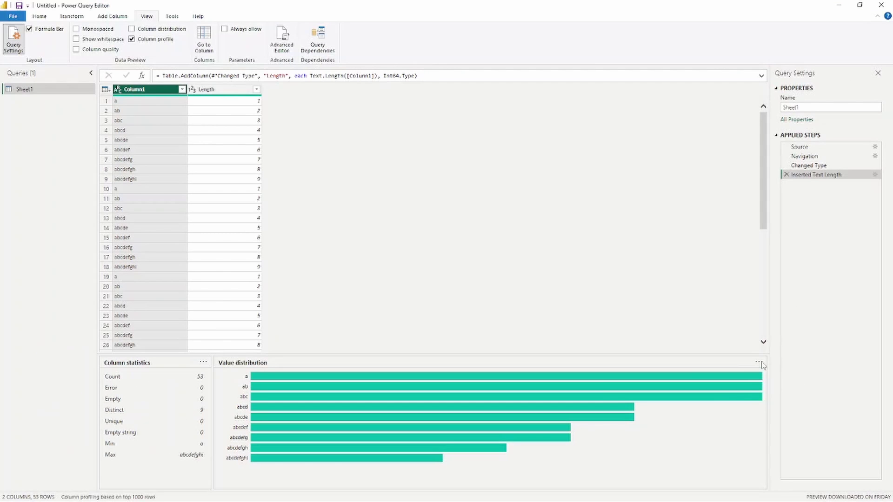
{"action": "left_click", "coordinate": [848, 291]}
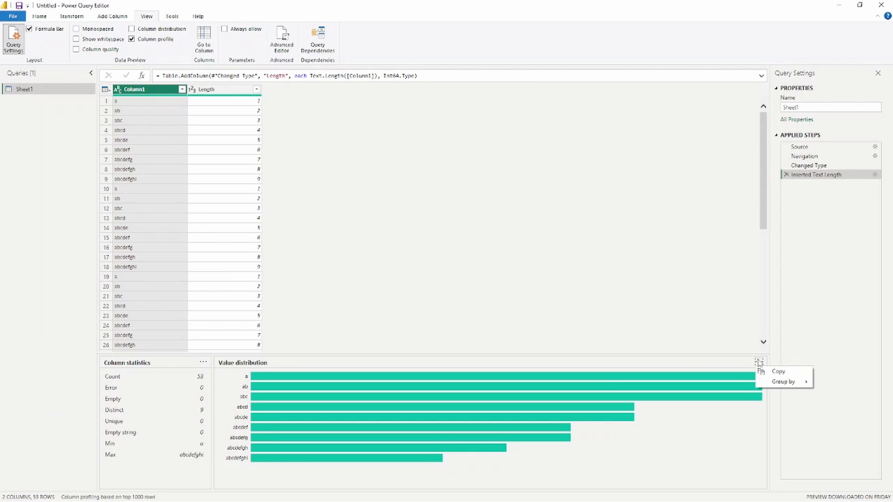
{"action": "mouse_move", "coordinate": [775, 385]}
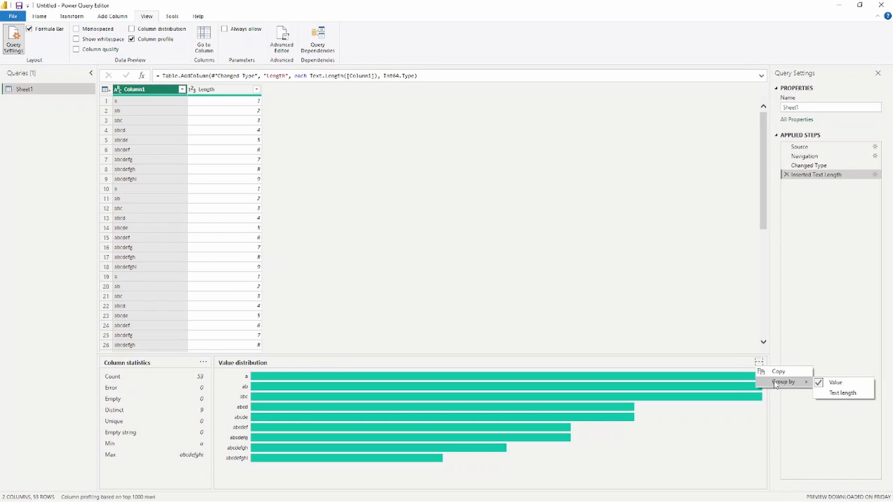
{"action": "left_click", "coordinate": [843, 395]}
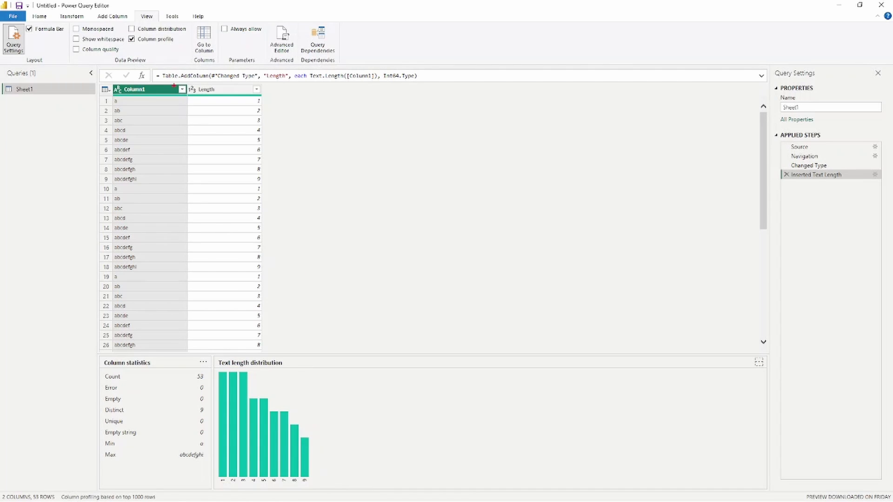
Examine Column1's text length distribution and inspect the count and percentage for values of length 4.
{"action": "mouse_move", "coordinate": [183, 80]}
{"action": "left_mouse_down"}
{"action": "mouse_move", "coordinate": [229, 167]}
{"action": "mouse_move", "coordinate": [268, 283]}
{"action": "mouse_move", "coordinate": [274, 348]}
{"action": "left_mouse_up"}
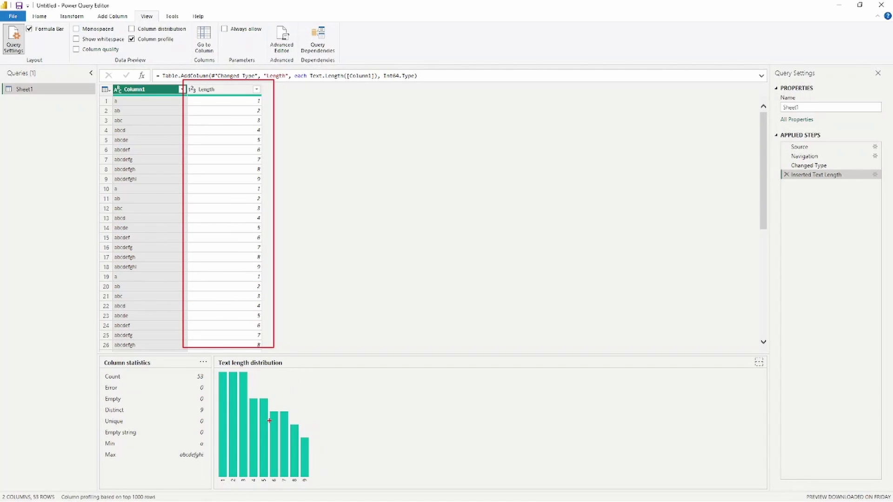
{"action": "left_click_drag", "start_coordinate": [278, 402], "coordinate": [343, 344]}
{"action": "key", "text": "Escape"}
{"action": "mouse_move", "coordinate": [254, 471]}
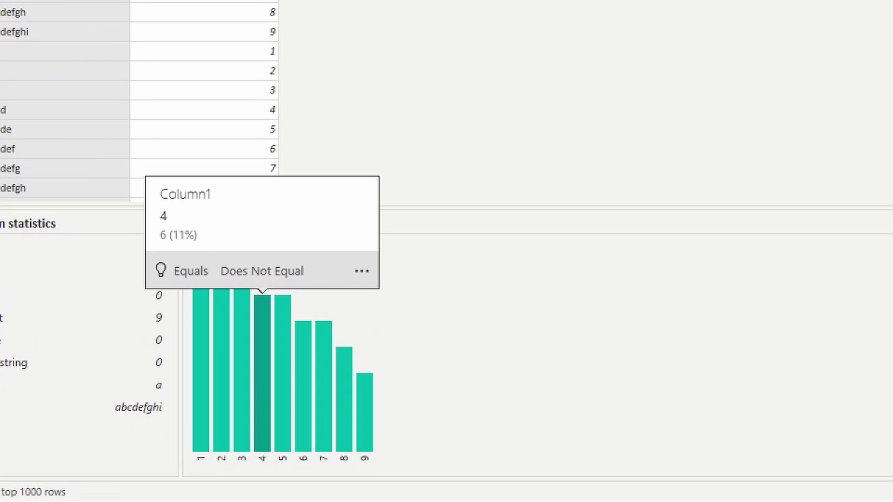
{"action": "left_click", "coordinate": [349, 342]}
{"action": "left_click_drag", "start_coordinate": [177, 216], "coordinate": [241, 215]}
{"action": "mouse_move", "coordinate": [148, 225]}
{"action": "left_mouse_down"}
{"action": "mouse_move", "coordinate": [245, 254]}
{"action": "mouse_move", "coordinate": [214, 248]}
{"action": "left_mouse_up"}
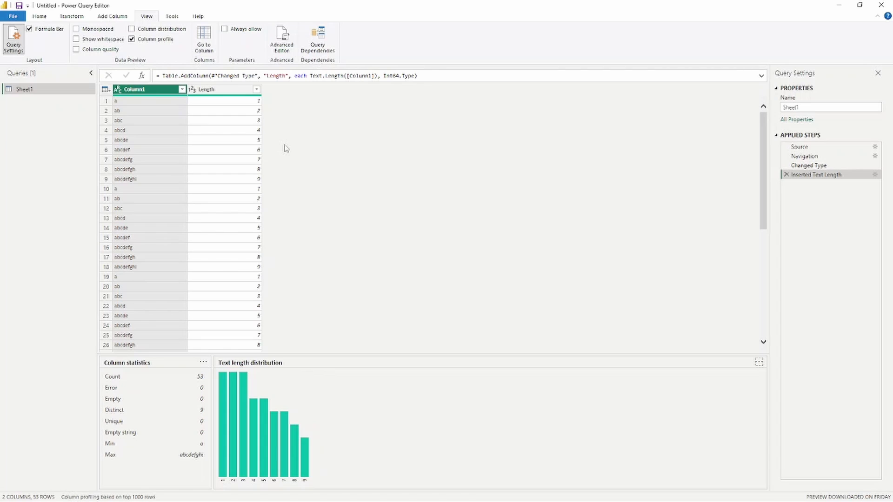
{"action": "key", "text": "ctrl+2"}
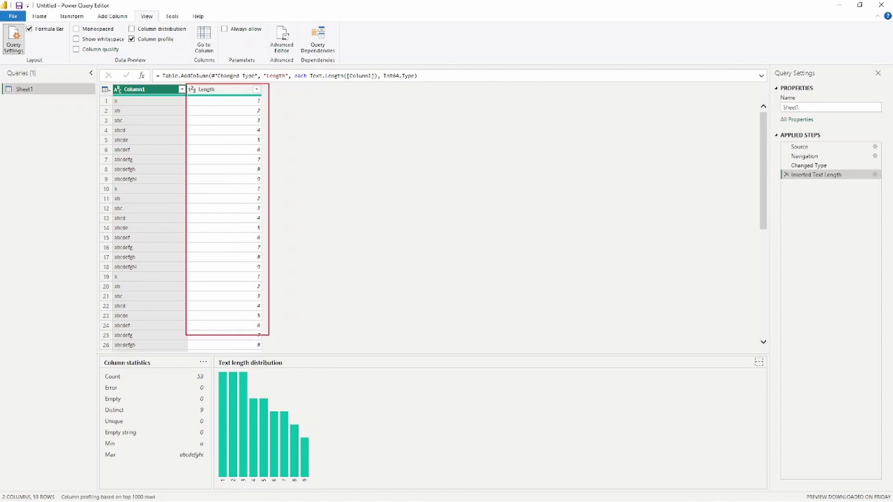
{"action": "left_click_drag", "start_coordinate": [274, 171], "coordinate": [327, 154]}
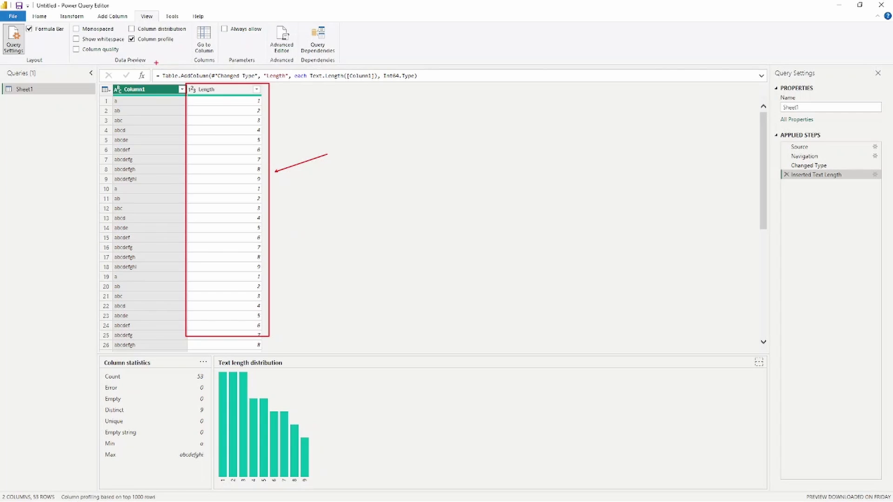
{"action": "left_click_drag", "start_coordinate": [161, 45], "coordinate": [164, 58]}
{"action": "left_click_drag", "start_coordinate": [282, 401], "coordinate": [345, 330]}
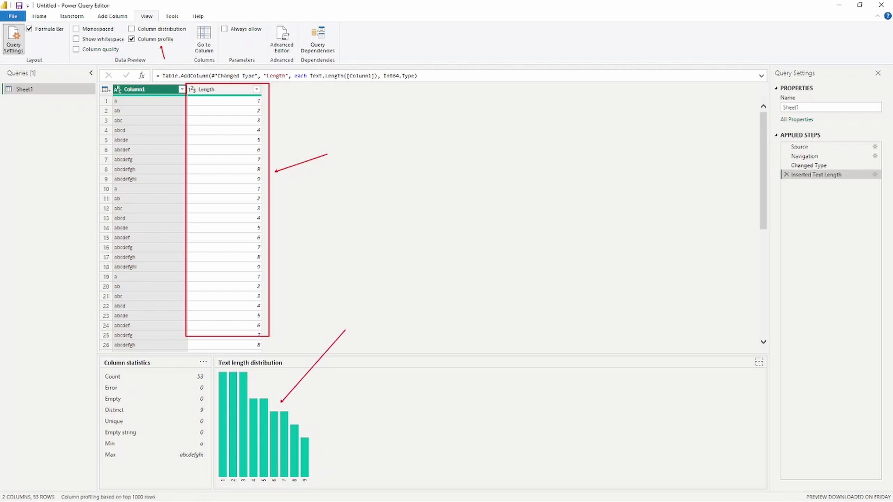